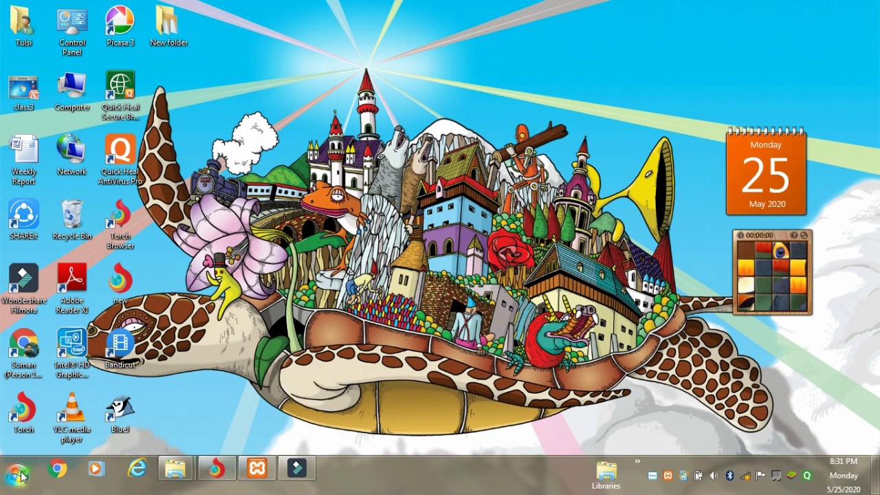
Step: Open Microsoft Office Word 2007 from the installed Microsoft Office programs
{"action": "left_click", "coordinate": [18, 474]}
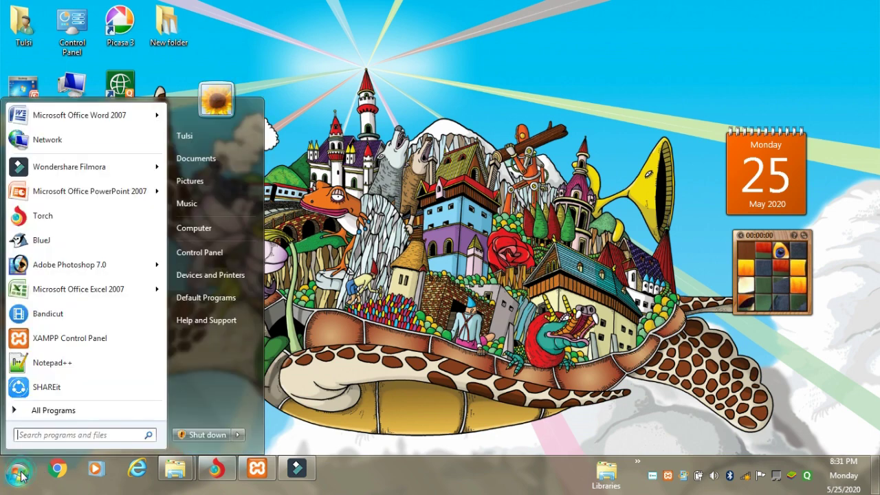
{"action": "left_click", "coordinate": [67, 411]}
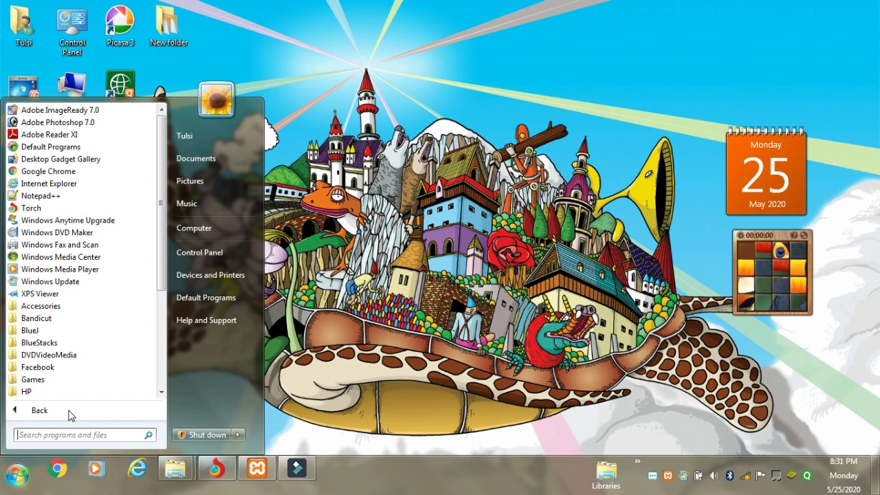
{"action": "left_click", "coordinate": [165, 273]}
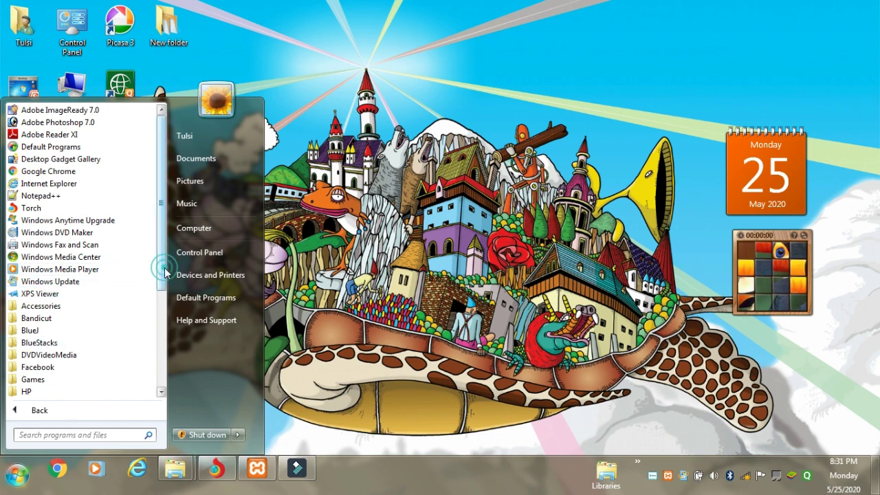
{"action": "left_click_drag", "start_coordinate": [165, 273], "coordinate": [165, 302]}
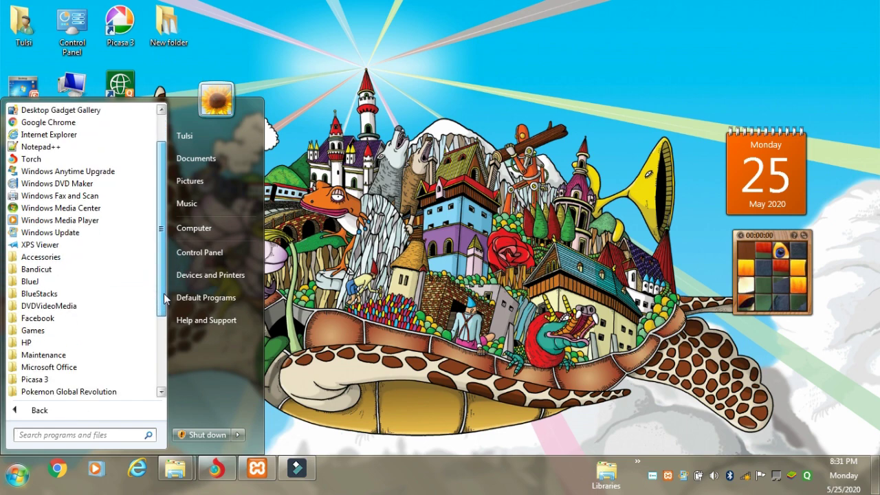
{"action": "left_click", "coordinate": [87, 369]}
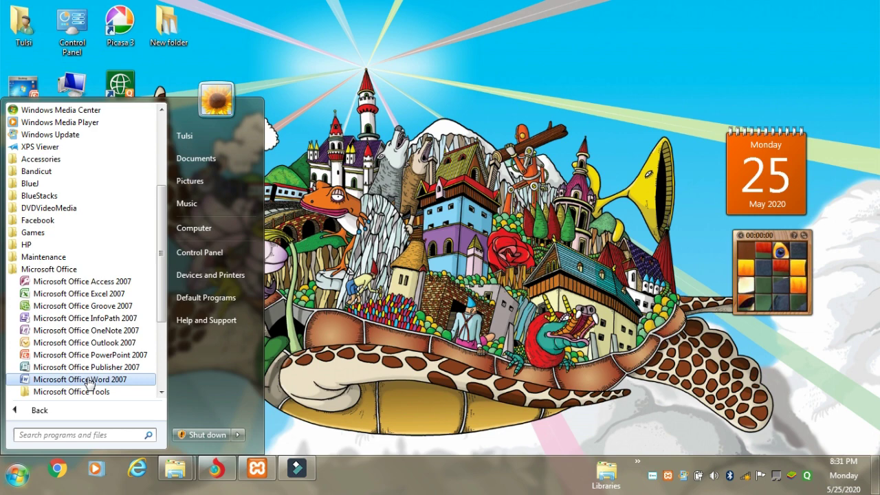
{"action": "left_click", "coordinate": [89, 380]}
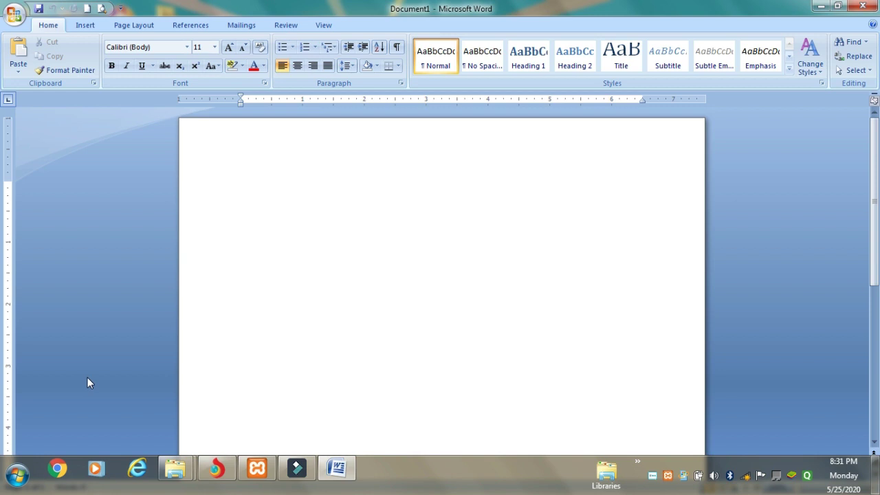
Step: Insert a table with 3 columns and 6 rows into the blank document
{"action": "left_click", "coordinate": [81, 28]}
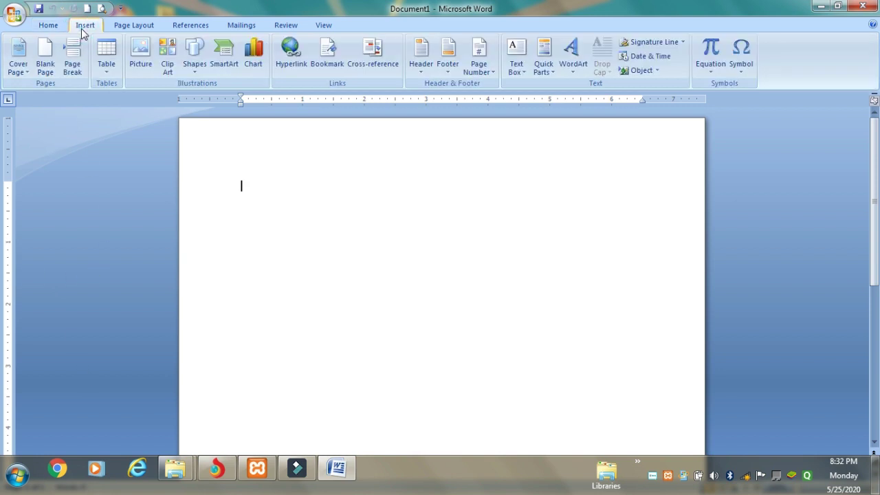
{"action": "left_click", "coordinate": [116, 74]}
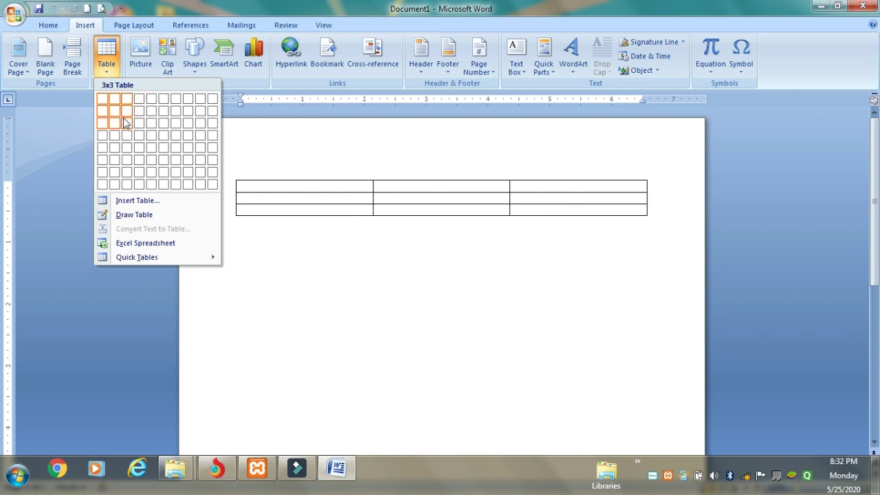
{"action": "left_click", "coordinate": [121, 204]}
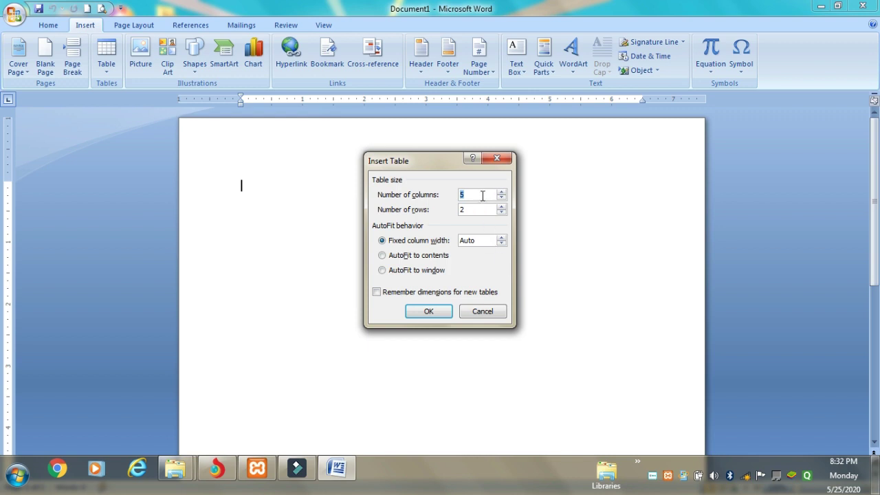
{"action": "type", "text": "3"}
{"action": "left_click", "coordinate": [469, 210]}
{"action": "key", "text": "BackSpace"}
{"action": "type", "text": "6"}
{"action": "left_click", "coordinate": [428, 312]}
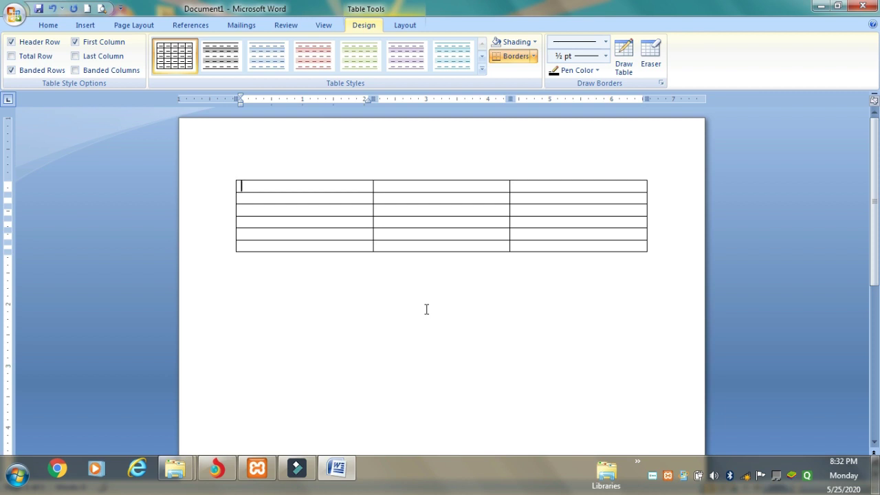
Step: Enter the headings A, B and C across the table's first row
{"action": "type", "text": "A"}
{"action": "left_click", "coordinate": [452, 187]}
{"action": "type", "text": "B"}
{"action": "key", "text": "Tab"}
{"action": "left_click", "coordinate": [530, 189]}
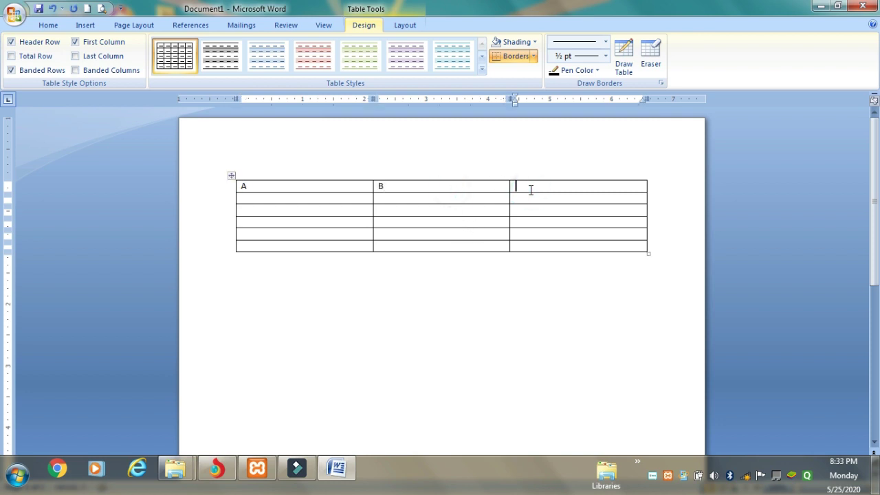
{"action": "type", "text": "C"}
Step: Number the cells below heading A from 1 to 5, one number per row
{"action": "left_click", "coordinate": [253, 199]}
{"action": "type", "text": "1"}
{"action": "left_click", "coordinate": [250, 211]}
{"action": "type", "text": "2"}
{"action": "left_click", "coordinate": [256, 220]}
{"action": "type", "text": "3"}
{"action": "left_click", "coordinate": [251, 234]}
{"action": "type", "text": "4"}
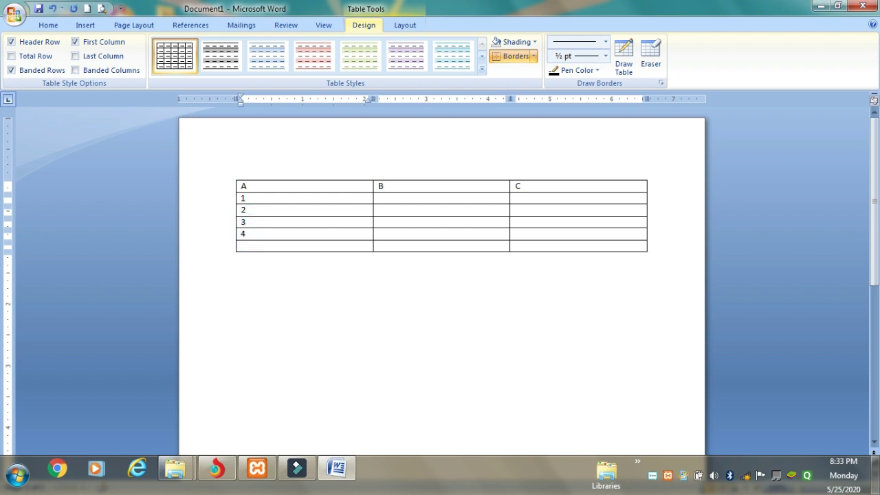
{"action": "left_click", "coordinate": [250, 246]}
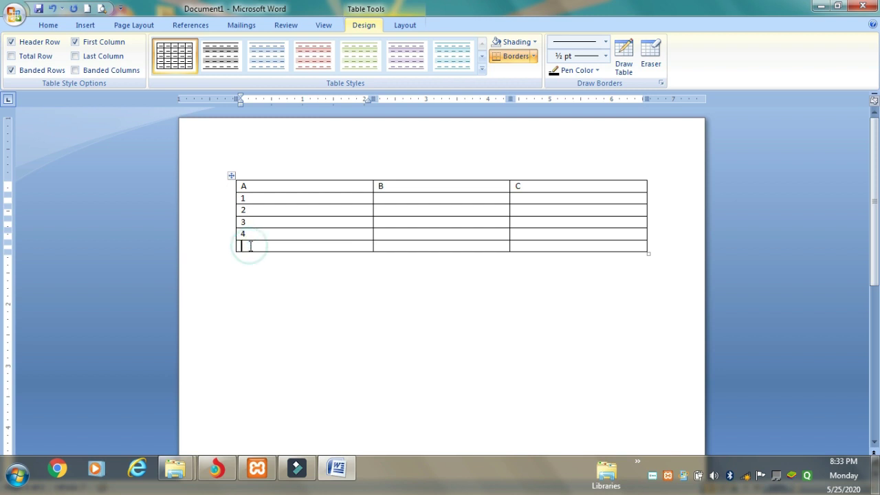
{"action": "type", "text": "5"}
Step: Enlarge the text of the whole table to font size 36
{"action": "left_click", "coordinate": [231, 177]}
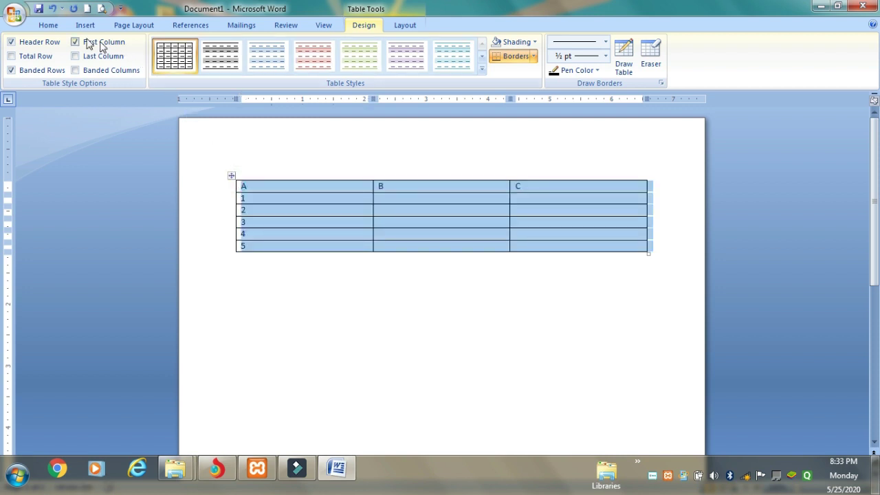
{"action": "left_click", "coordinate": [48, 25]}
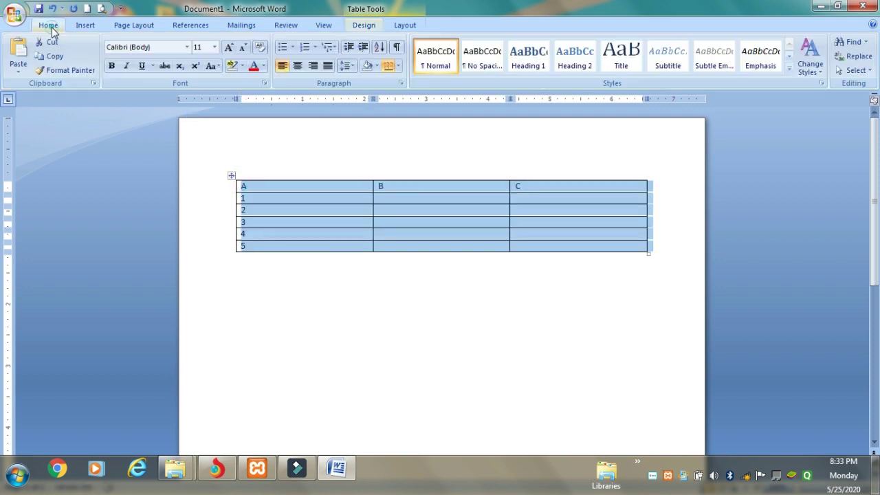
{"action": "left_click", "coordinate": [232, 51]}
{"action": "left_click", "coordinate": [232, 51]}
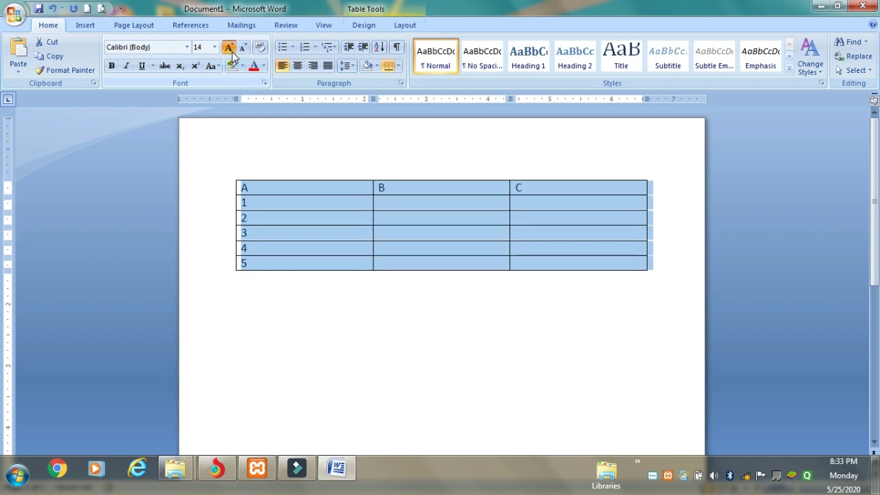
{"action": "left_click", "coordinate": [232, 52]}
{"action": "left_click", "coordinate": [229, 48]}
{"action": "left_click", "coordinate": [229, 48]}
{"action": "left_click", "coordinate": [229, 48]}
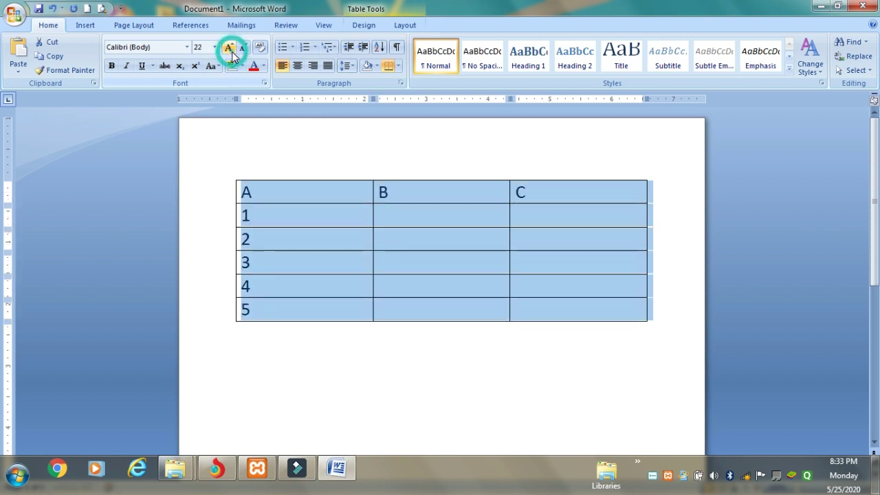
{"action": "left_click", "coordinate": [229, 48]}
{"action": "left_click", "coordinate": [229, 48]}
{"action": "left_click", "coordinate": [229, 48]}
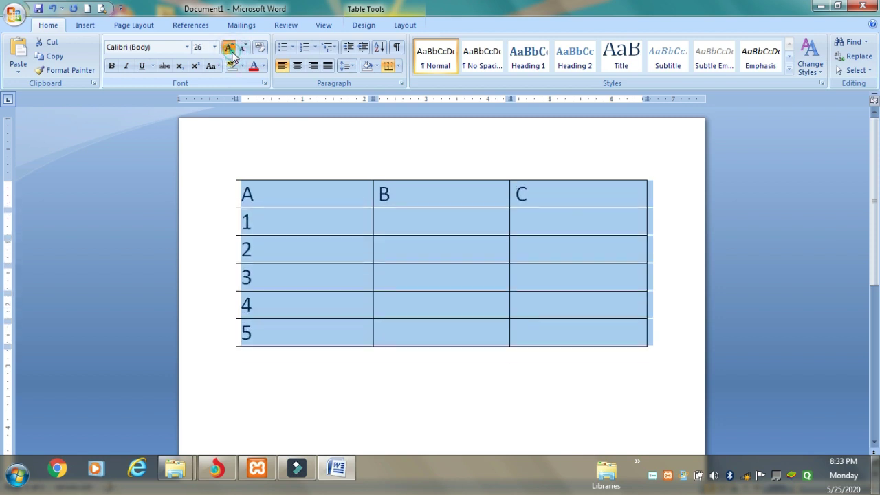
{"action": "left_click", "coordinate": [229, 48]}
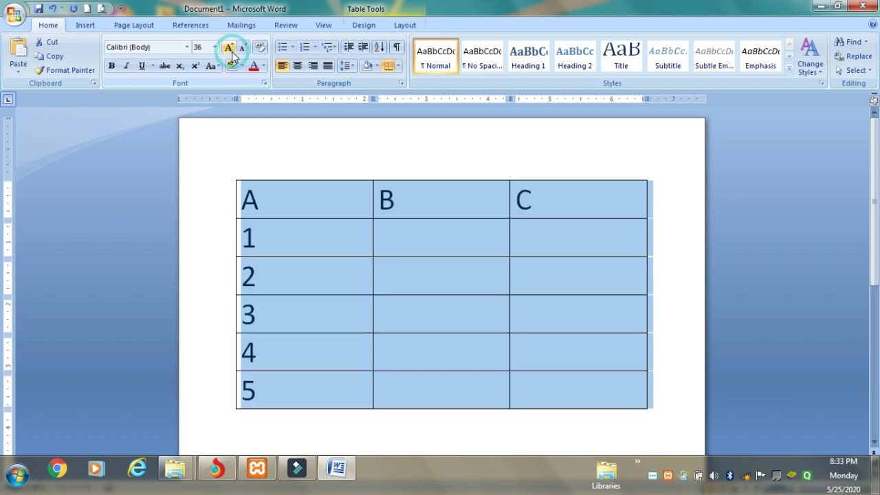
Step: Change the second column's heading to C and the third column's heading to D
{"action": "left_click", "coordinate": [530, 156]}
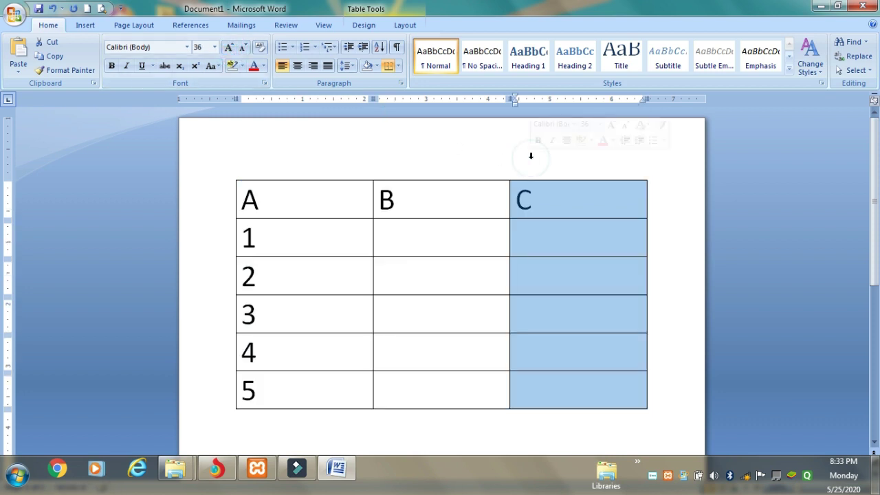
{"action": "left_click", "coordinate": [485, 248]}
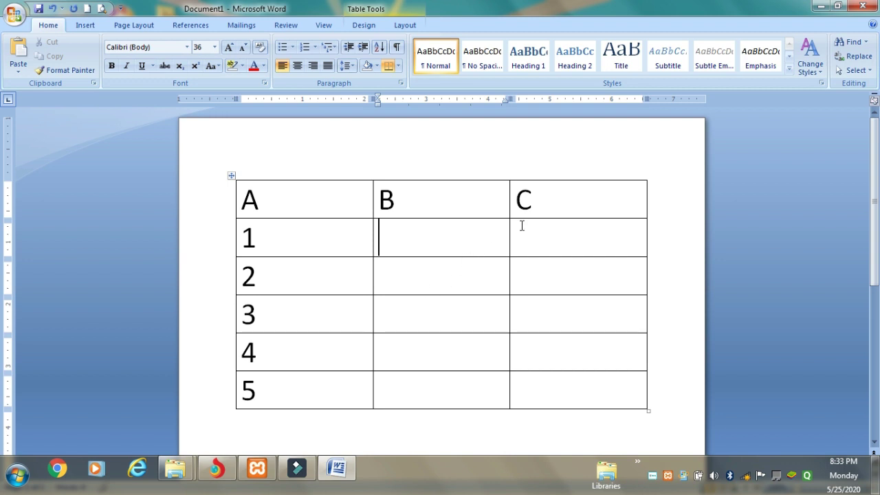
{"action": "left_click", "coordinate": [429, 198]}
{"action": "key", "text": "BackSpace"}
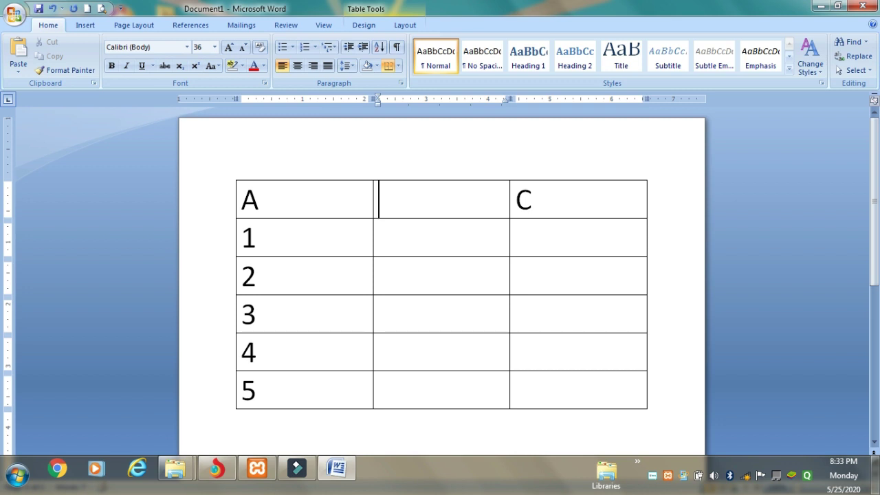
{"action": "type", "text": "C"}
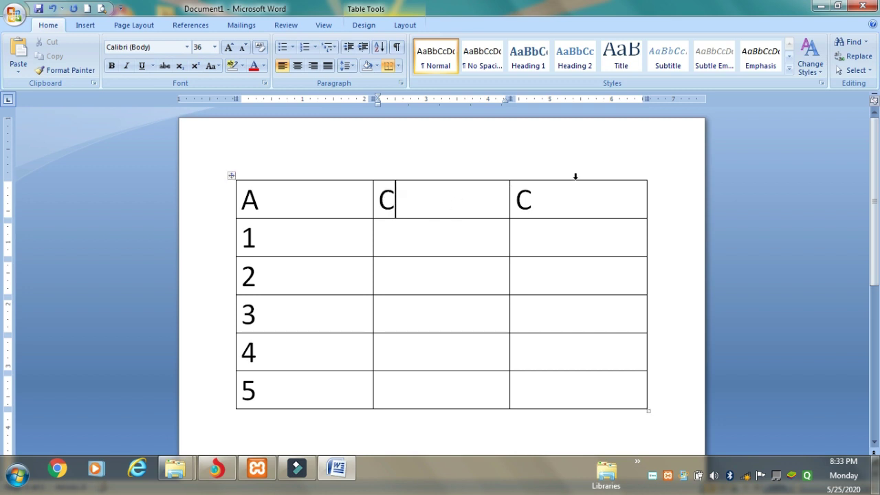
{"action": "left_click", "coordinate": [562, 206]}
{"action": "key", "text": "BackSpace"}
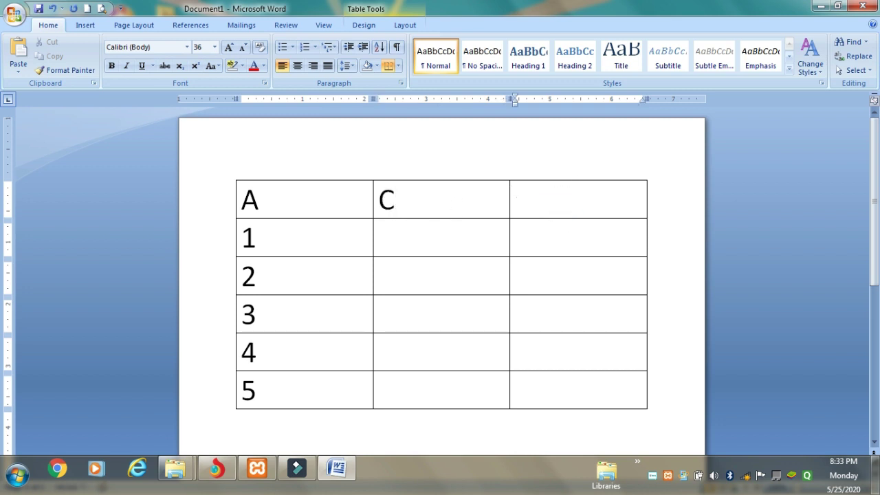
{"action": "type", "text": "D"}
Step: Try inserting a column to the left of column A, and undo the insertion
{"action": "left_click", "coordinate": [339, 204]}
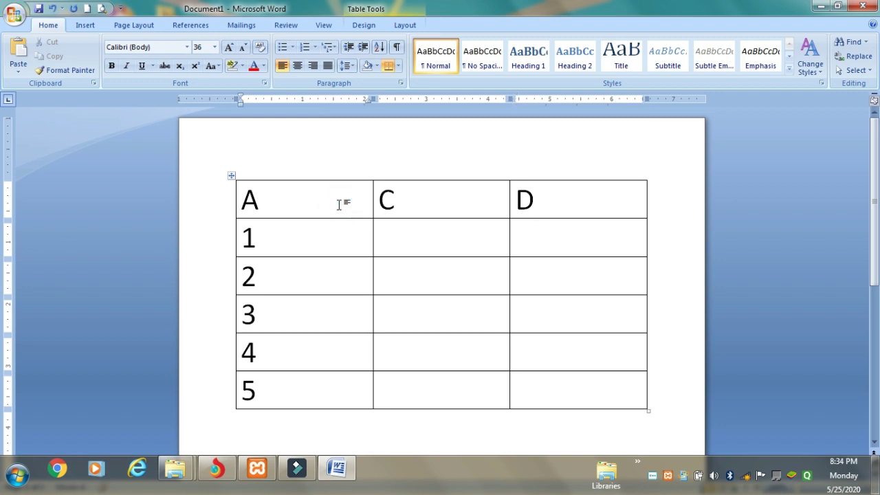
{"action": "left_click", "coordinate": [338, 203]}
{"action": "right_click", "coordinate": [339, 204]}
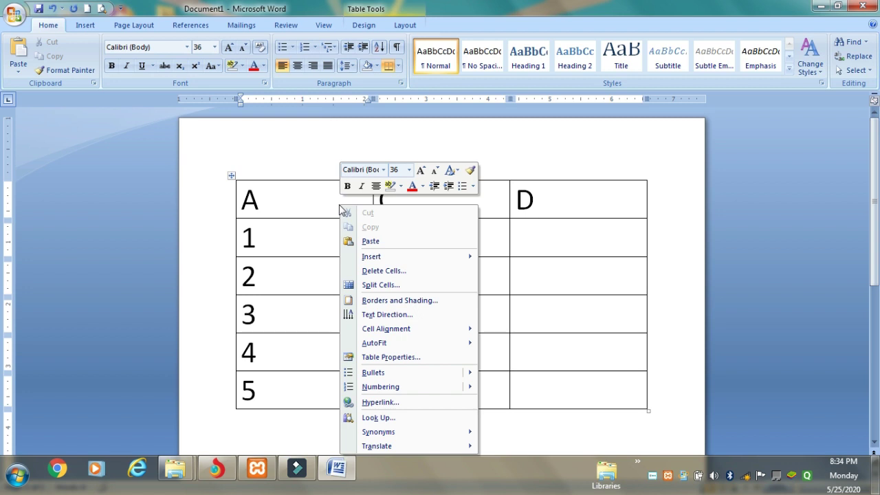
{"action": "mouse_move", "coordinate": [383, 260]}
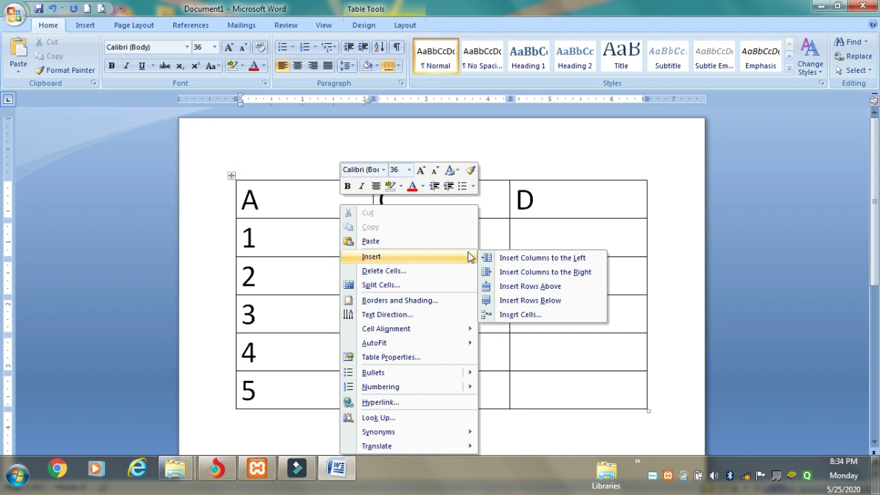
{"action": "left_click", "coordinate": [523, 257]}
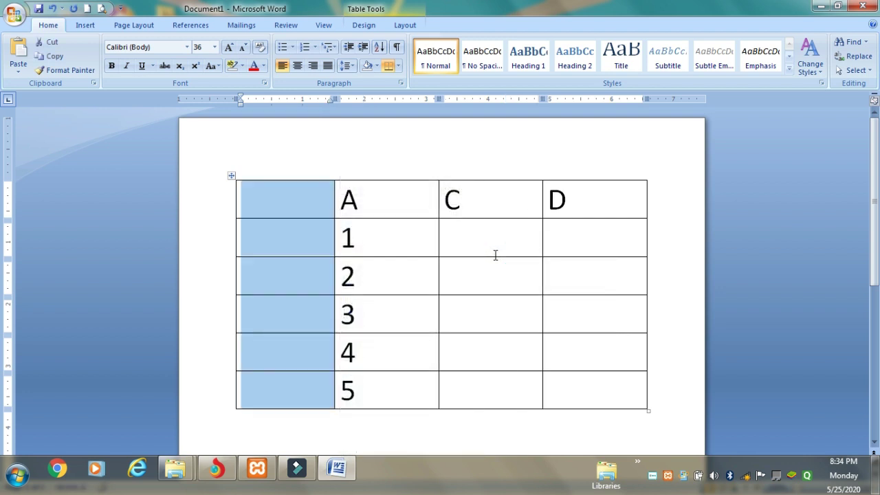
{"action": "key", "text": "ctrl+z"}
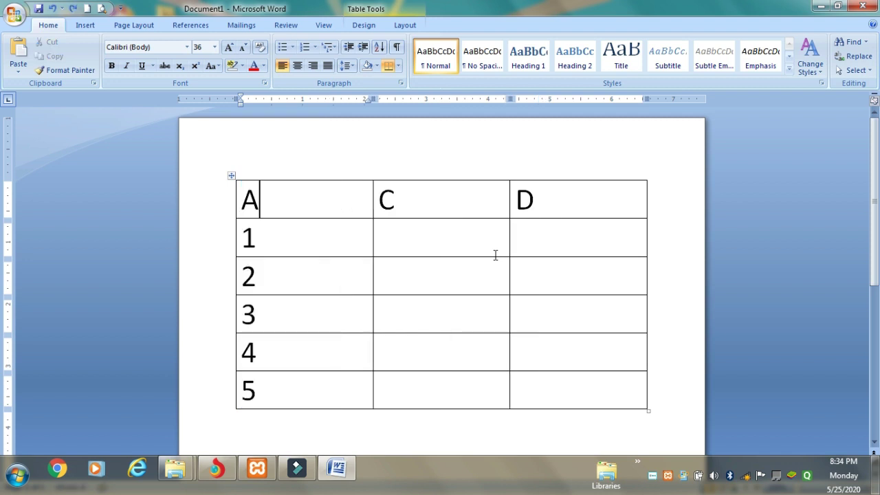
Step: Insert a column to the right of column A and give it the heading B
{"action": "right_click", "coordinate": [334, 200]}
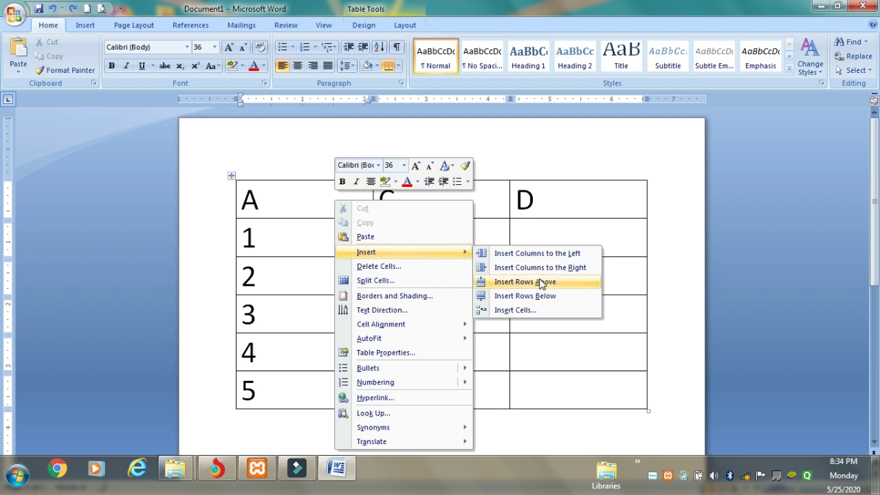
{"action": "left_click", "coordinate": [540, 268]}
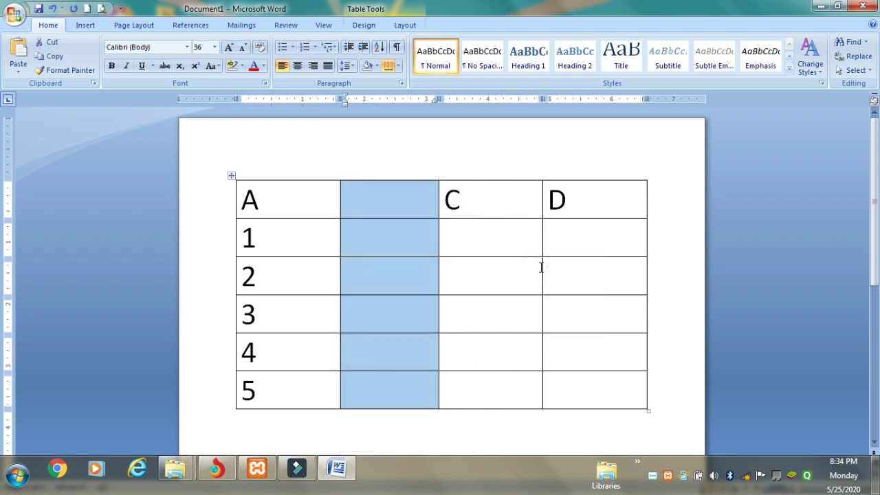
{"action": "left_click", "coordinate": [406, 199]}
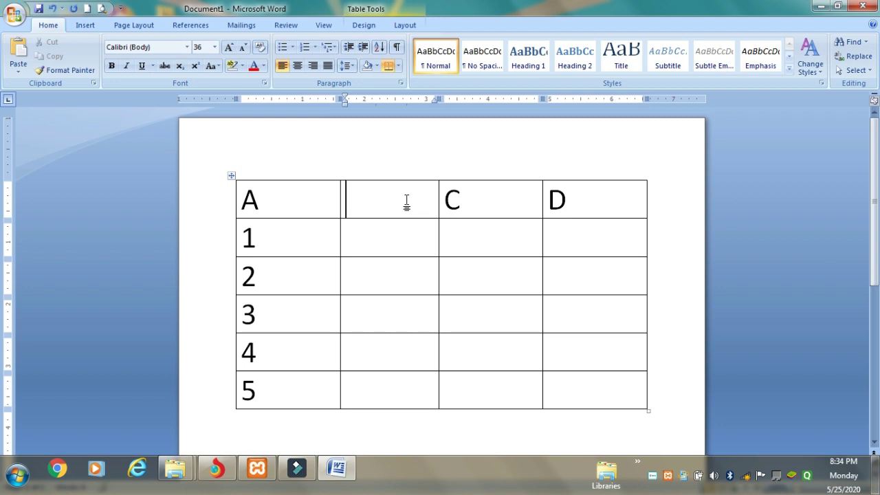
{"action": "type", "text": "B"}
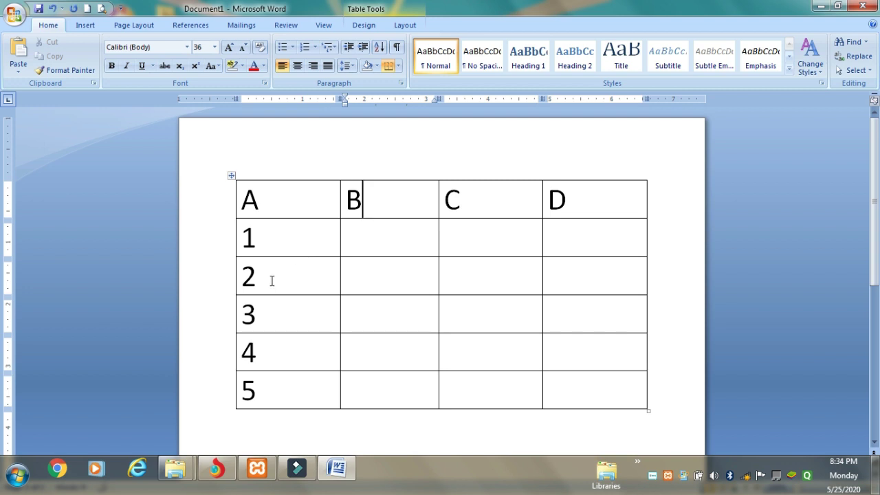
Step: Insert a row below the row numbered 5 and enter 6 in its first cell
{"action": "left_click", "coordinate": [279, 391]}
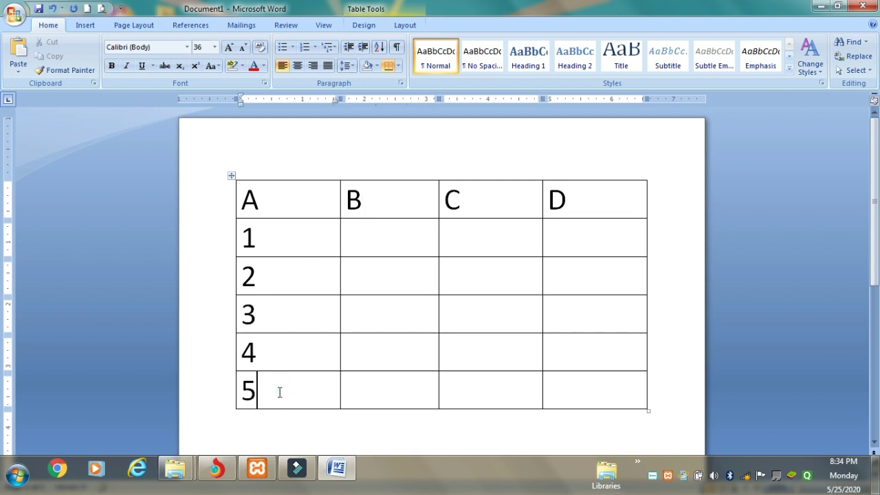
{"action": "right_click", "coordinate": [279, 391]}
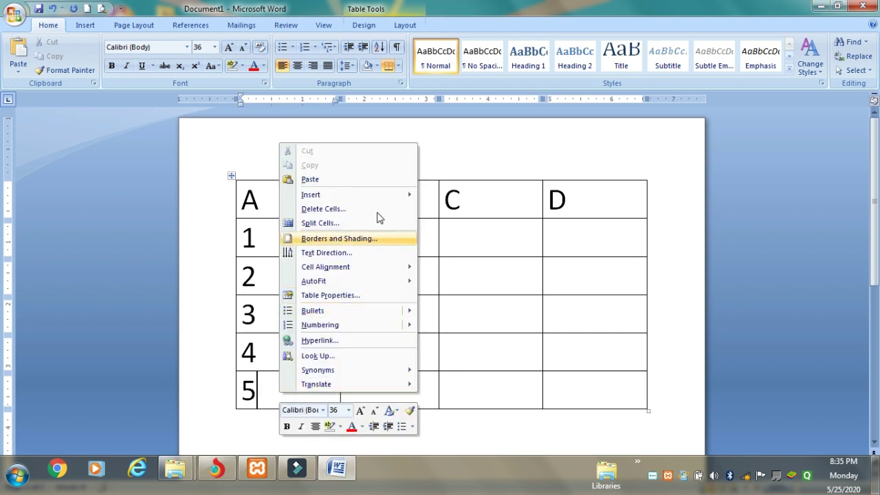
{"action": "mouse_move", "coordinate": [385, 205]}
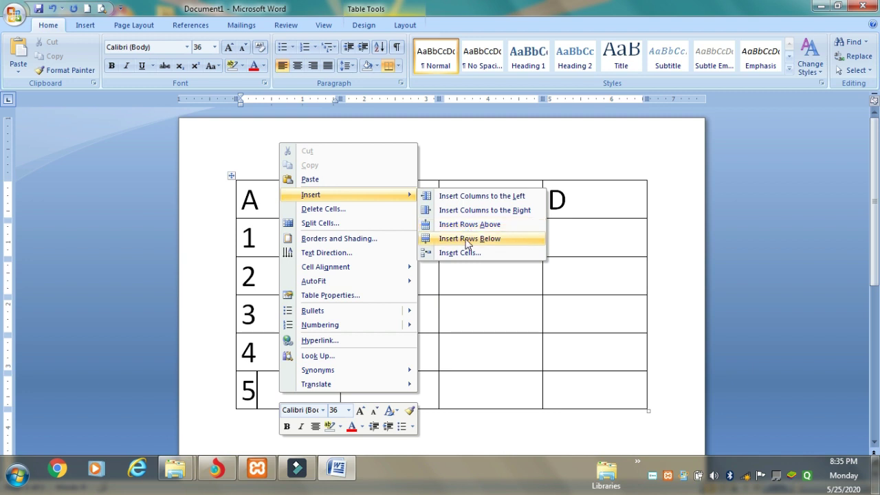
{"action": "left_click", "coordinate": [467, 238]}
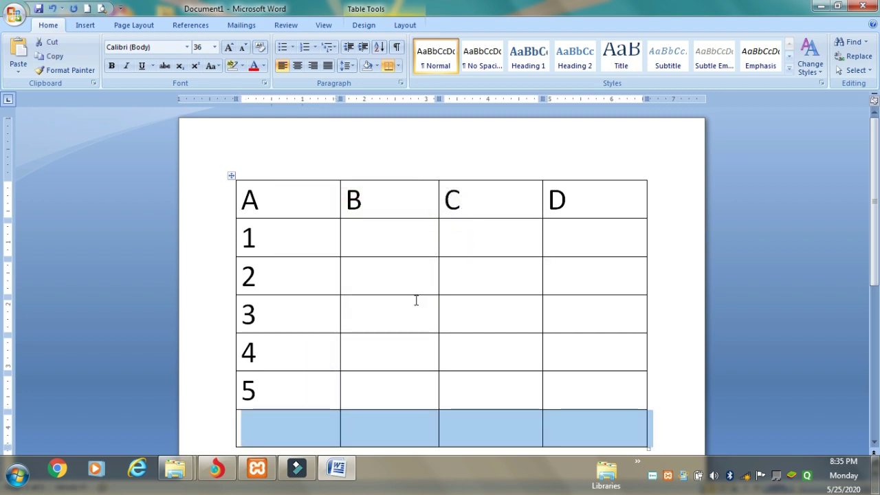
{"action": "left_click", "coordinate": [288, 431]}
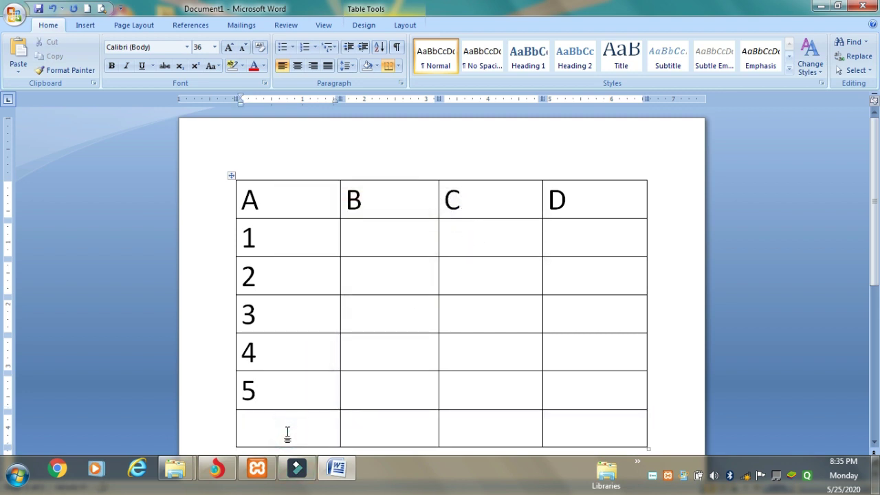
{"action": "type", "text": "6"}
Step: Delete the entire column D from the table
{"action": "left_click", "coordinate": [583, 226]}
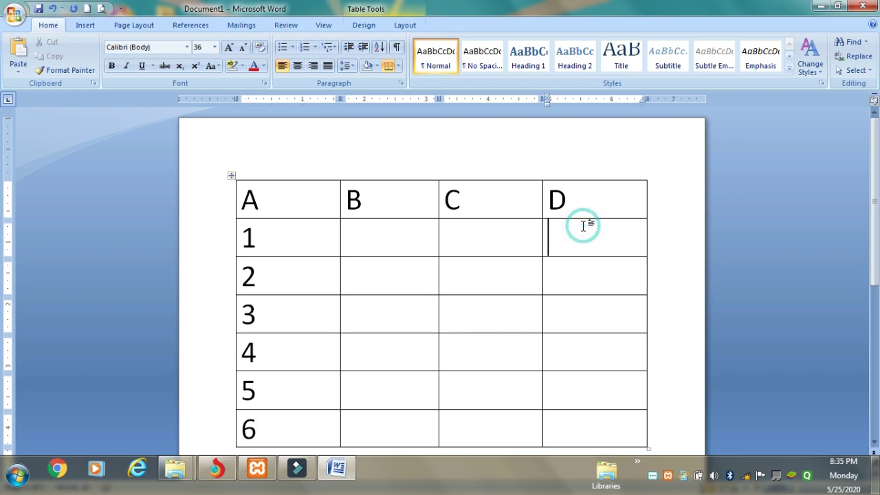
{"action": "left_click", "coordinate": [592, 207]}
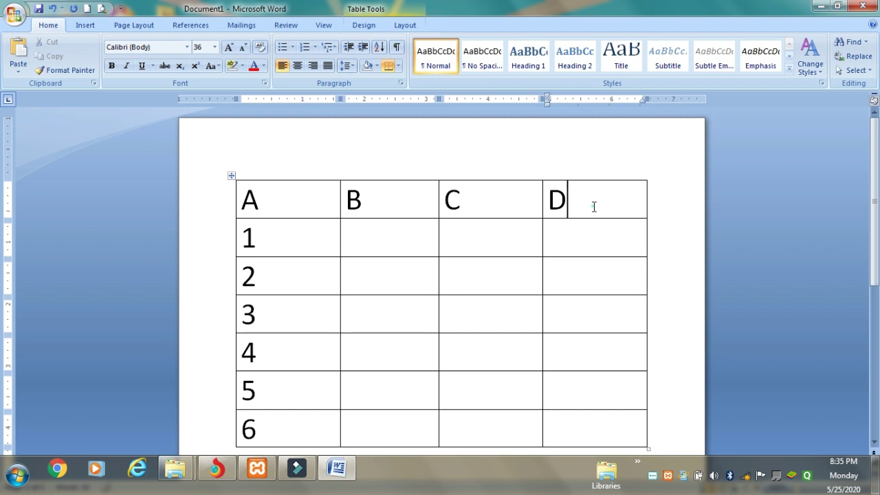
{"action": "left_click", "coordinate": [586, 211]}
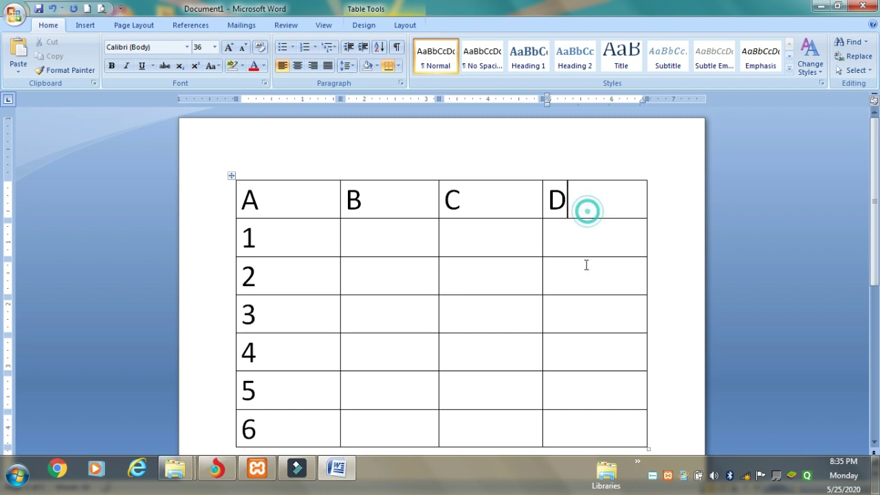
{"action": "left_click", "coordinate": [585, 329]}
{"action": "left_click", "coordinate": [584, 389]}
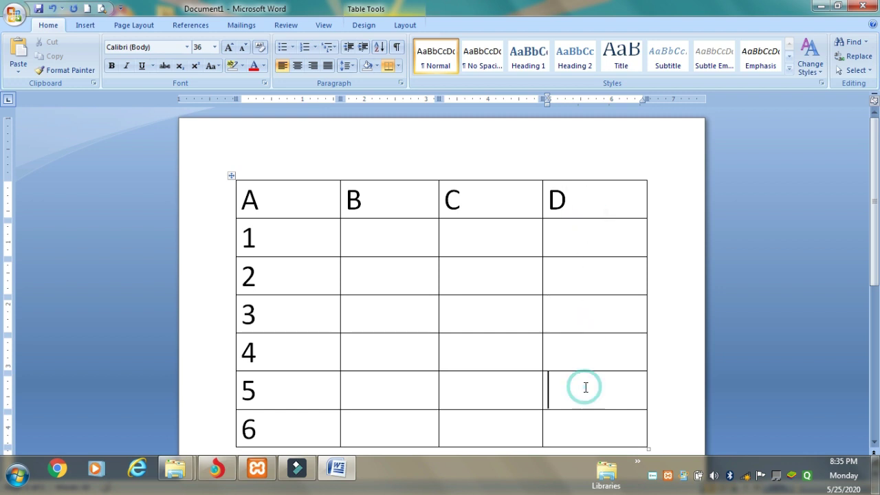
{"action": "right_click", "coordinate": [585, 391]}
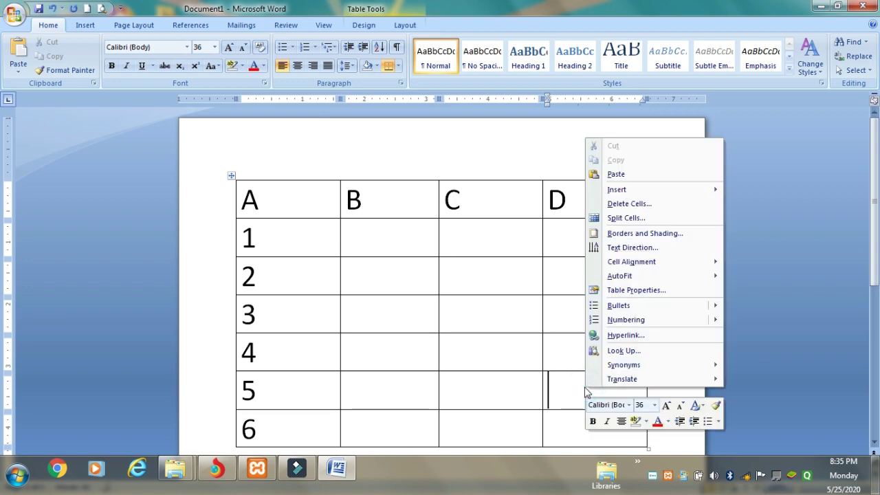
{"action": "left_click", "coordinate": [641, 208]}
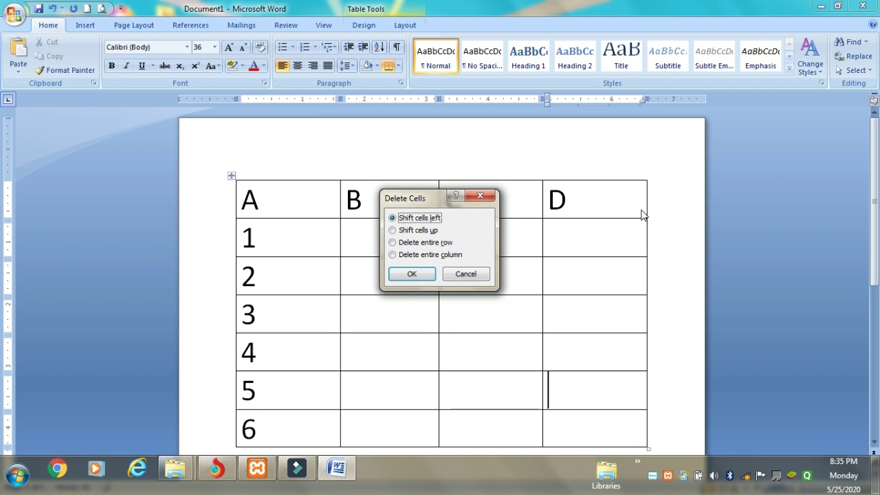
{"action": "left_click", "coordinate": [442, 254]}
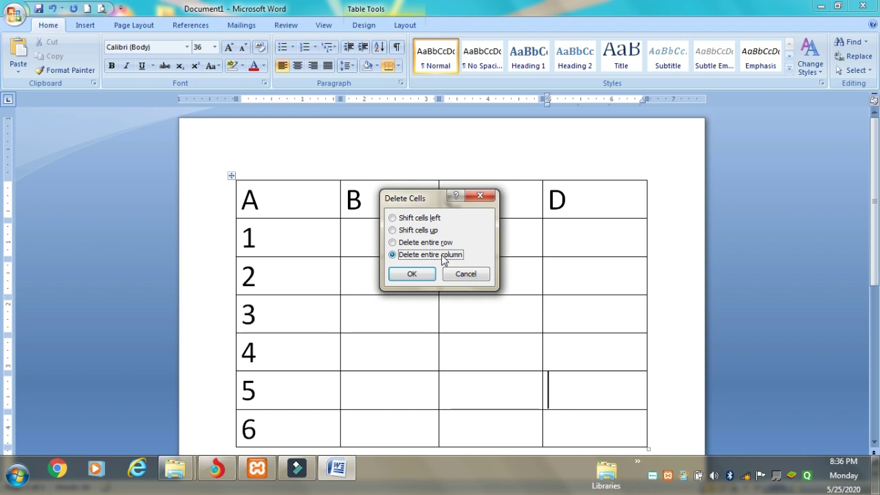
{"action": "left_click", "coordinate": [412, 275]}
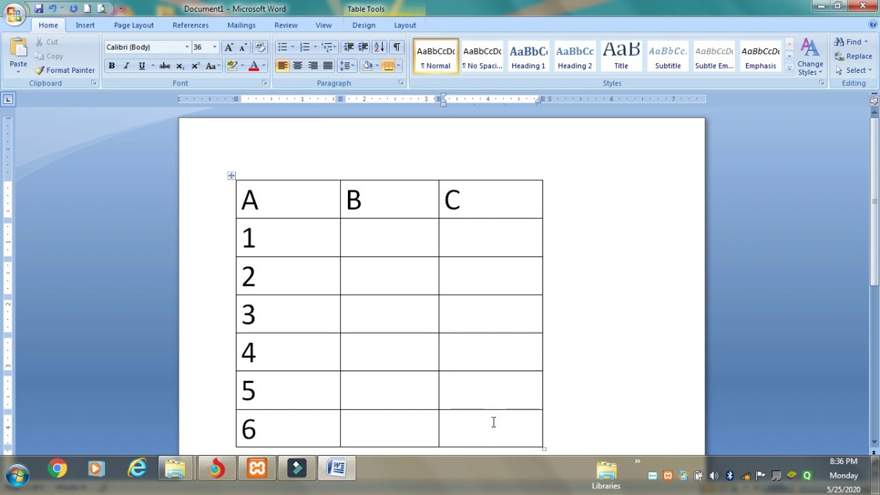
Step: Delete the entire table rows numbered 3 to 6
{"action": "left_click_drag", "start_coordinate": [494, 420], "coordinate": [314, 327]}
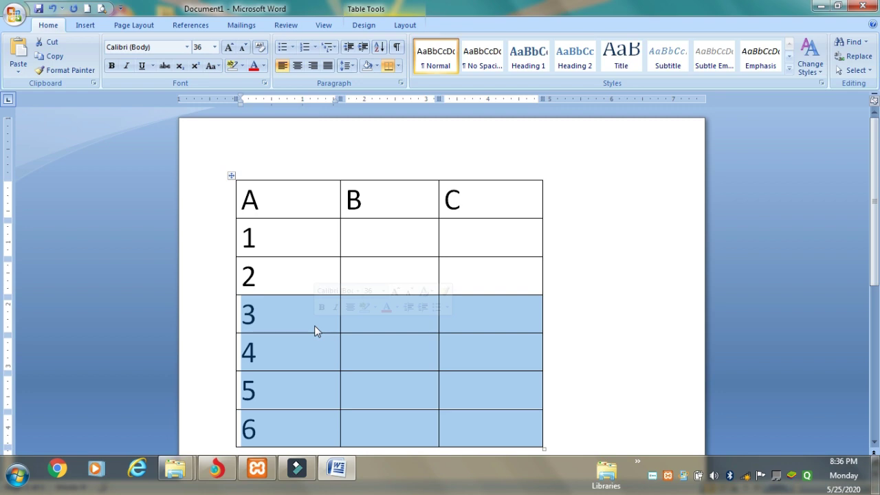
{"action": "right_click", "coordinate": [314, 327]}
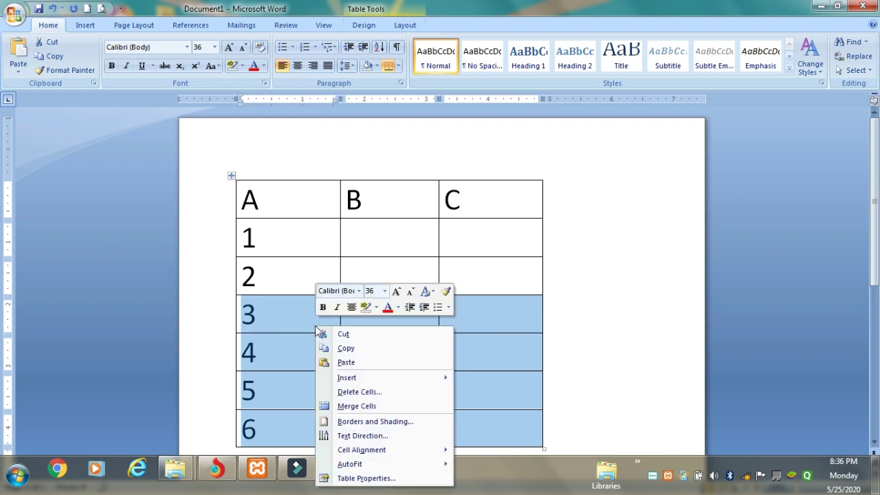
{"action": "left_click", "coordinate": [366, 391]}
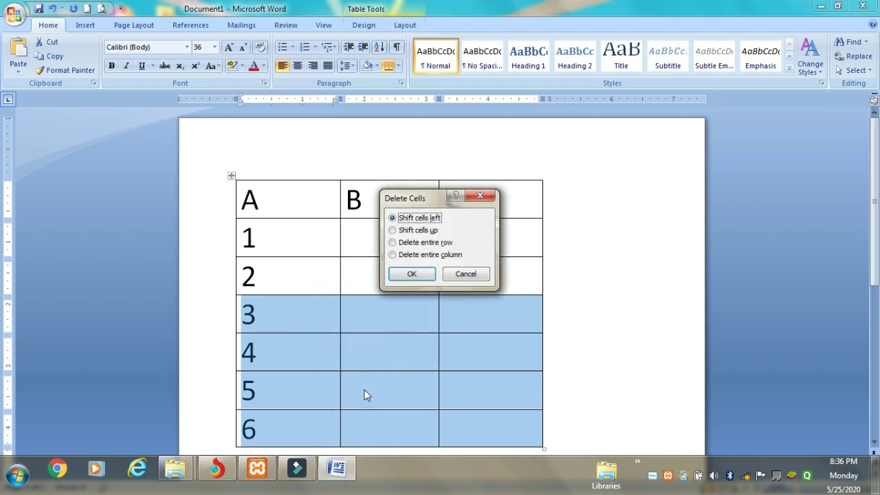
{"action": "left_click", "coordinate": [440, 243]}
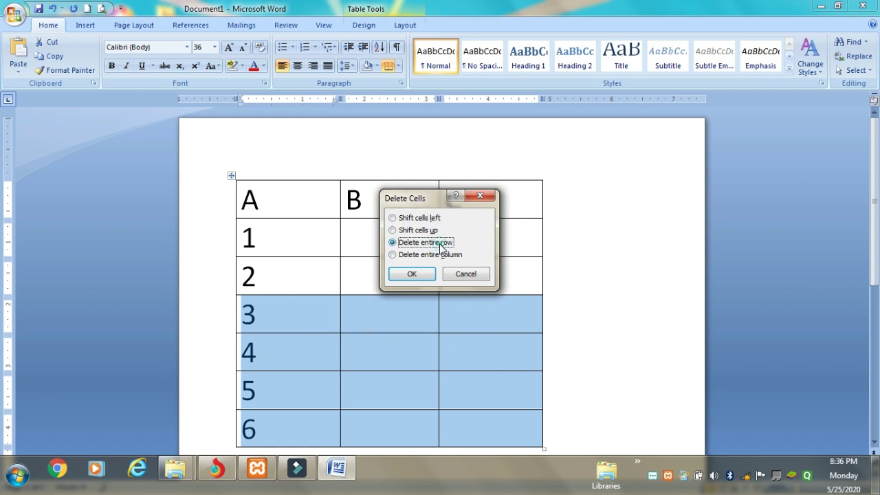
{"action": "left_click", "coordinate": [412, 275]}
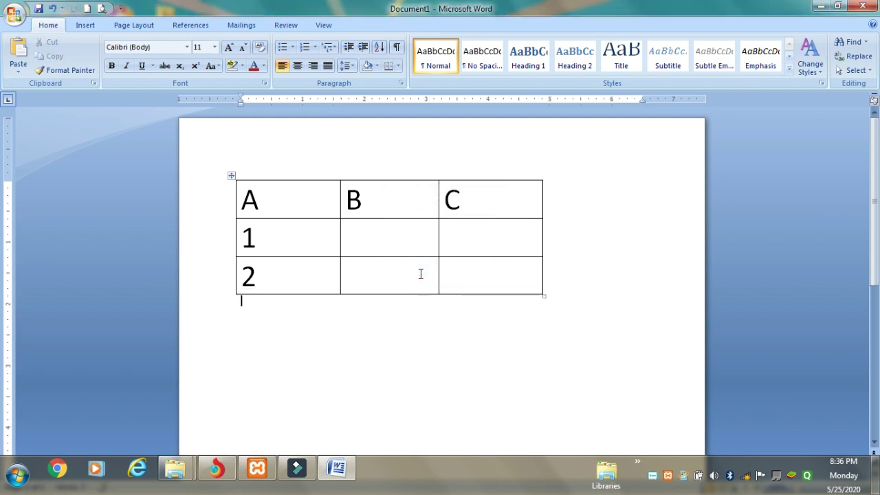